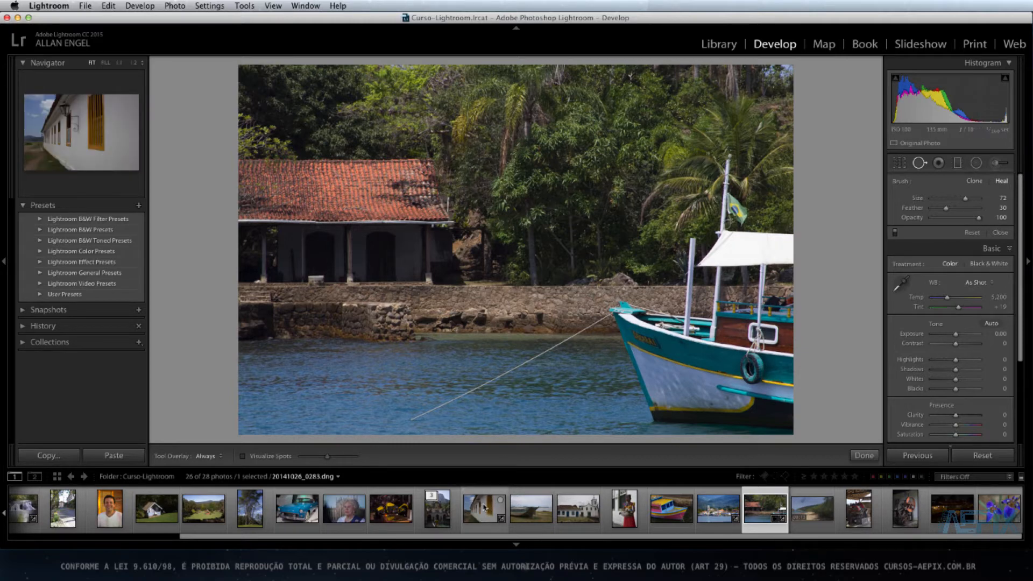
Select the photo of the white house wall (_MG_1424.dng) and set the healing brush to size 76 and feather 31.
click(485, 509)
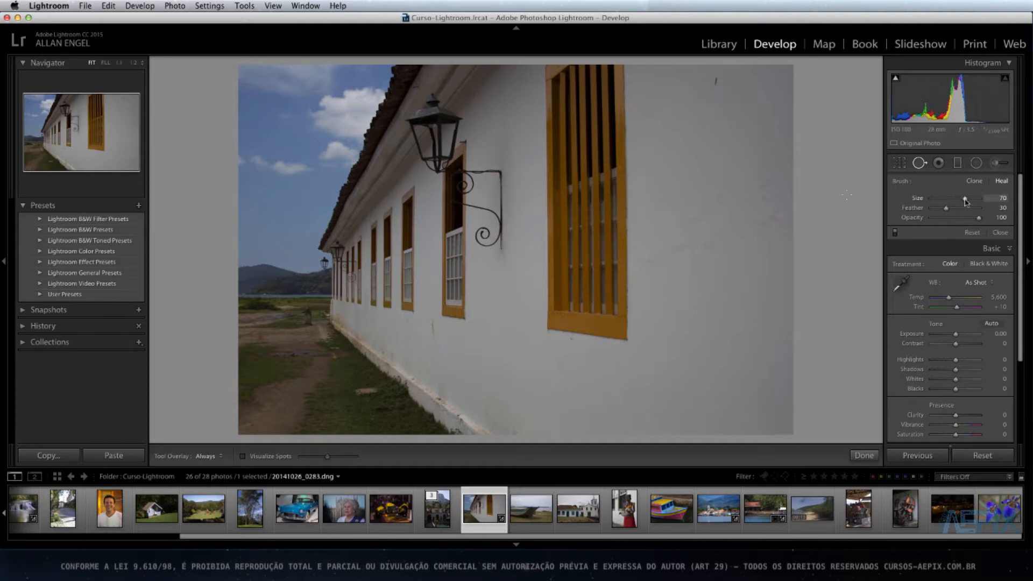
drag(966, 198, 979, 199)
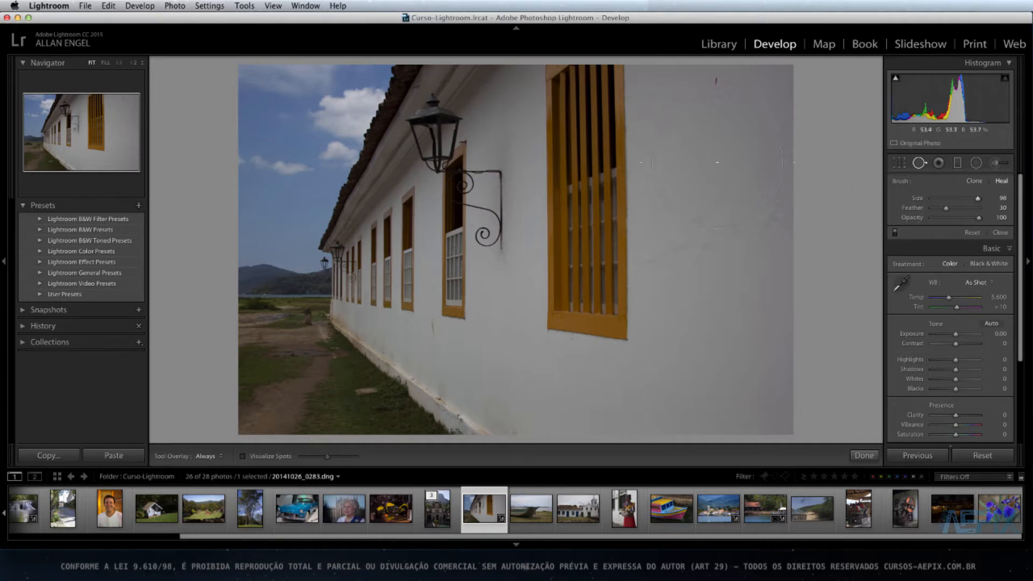
drag(978, 199, 936, 199)
scroll(704, 142, up, 10)
drag(946, 209, 968, 212)
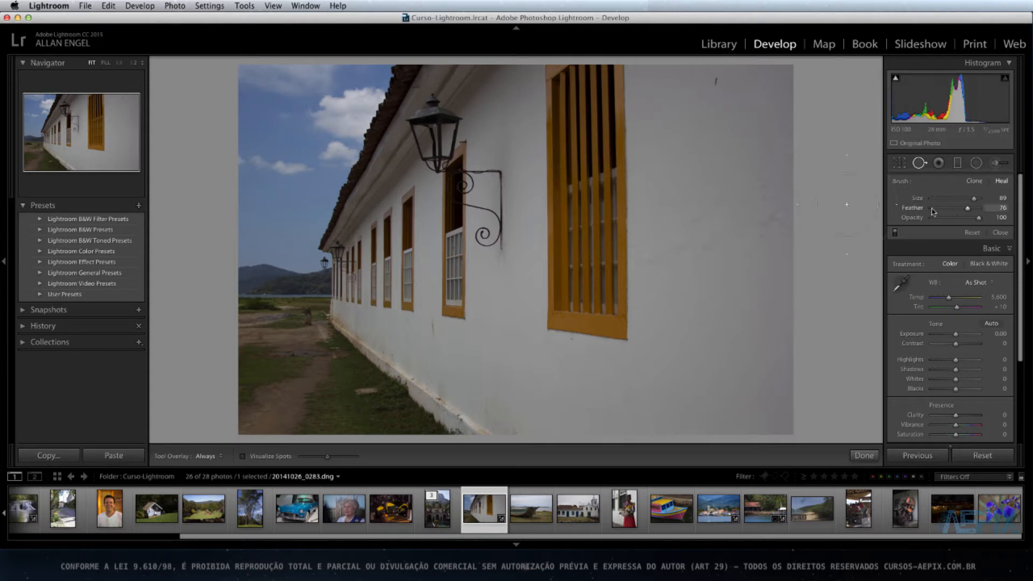
drag(967, 211, 947, 212)
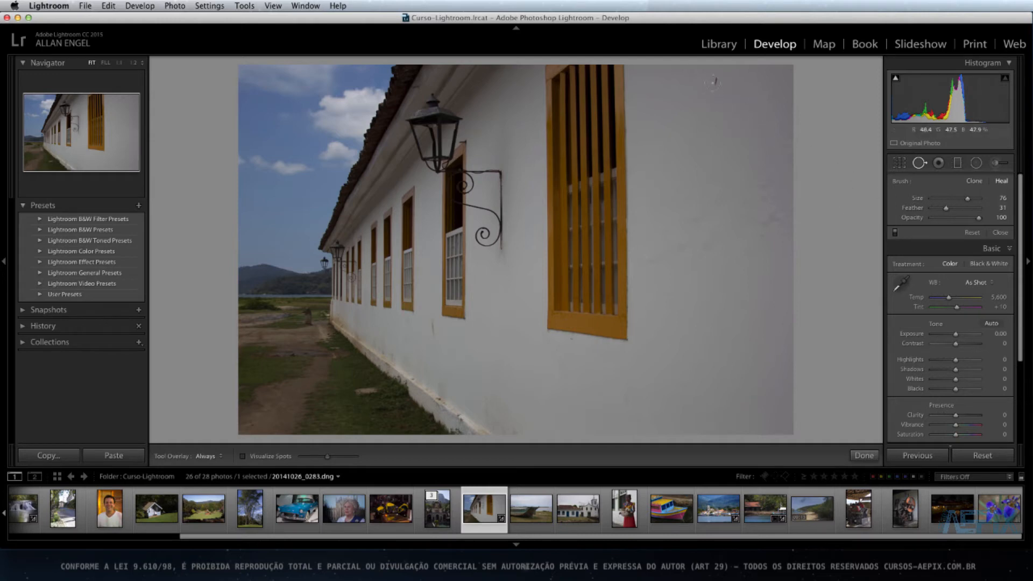
Heal the dark mark high on the wall and the vertical stain below the small window, using size 66 for the stain.
click(716, 81)
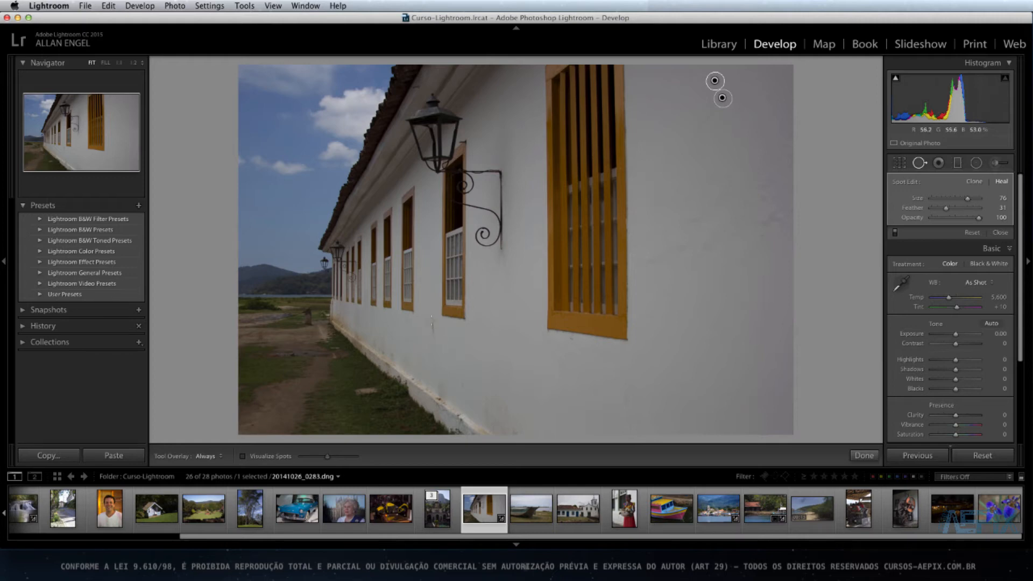
click(428, 318)
drag(435, 334, 436, 337)
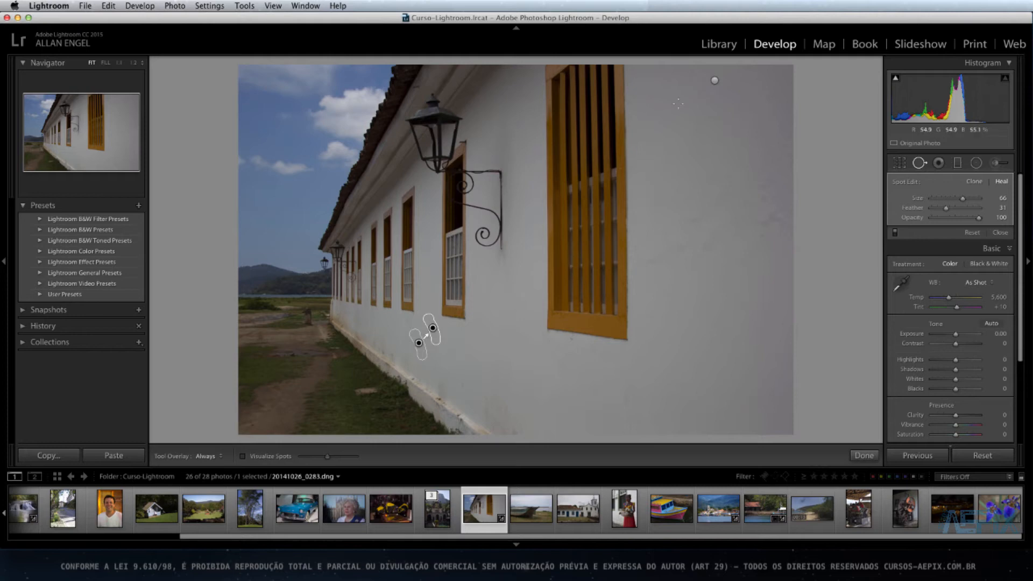
Reselect the healed spot high on the wall and move its sample source to a clean area closer to the large window.
click(715, 80)
key(bracketright)
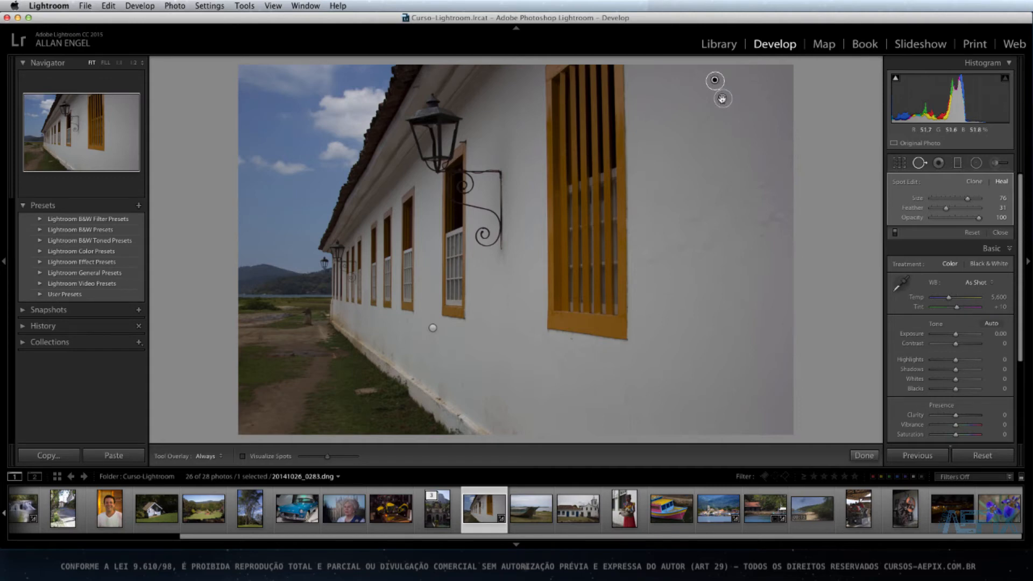
mouse_move(723, 99)
mouse_down()
mouse_move(679, 140)
mouse_move(718, 165)
mouse_move(685, 220)
mouse_move(690, 276)
mouse_move(670, 157)
mouse_move(706, 114)
mouse_move(691, 141)
mouse_up()
click(433, 328)
click(714, 80)
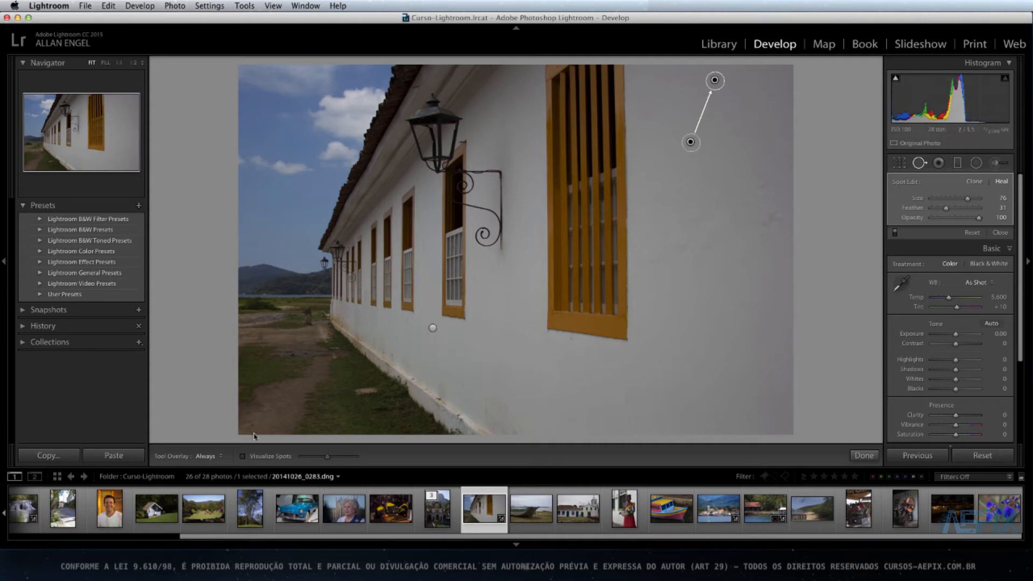
Set the tool overlay to Never and examine the wall's blemishes with Visualize Spots, raising the threshold and bringing it back.
click(220, 457)
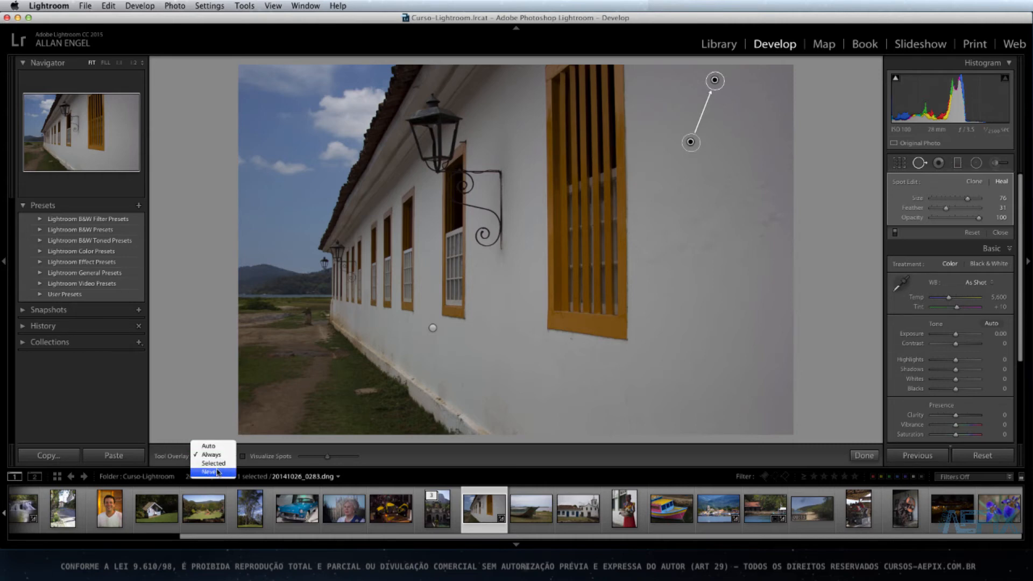
click(218, 473)
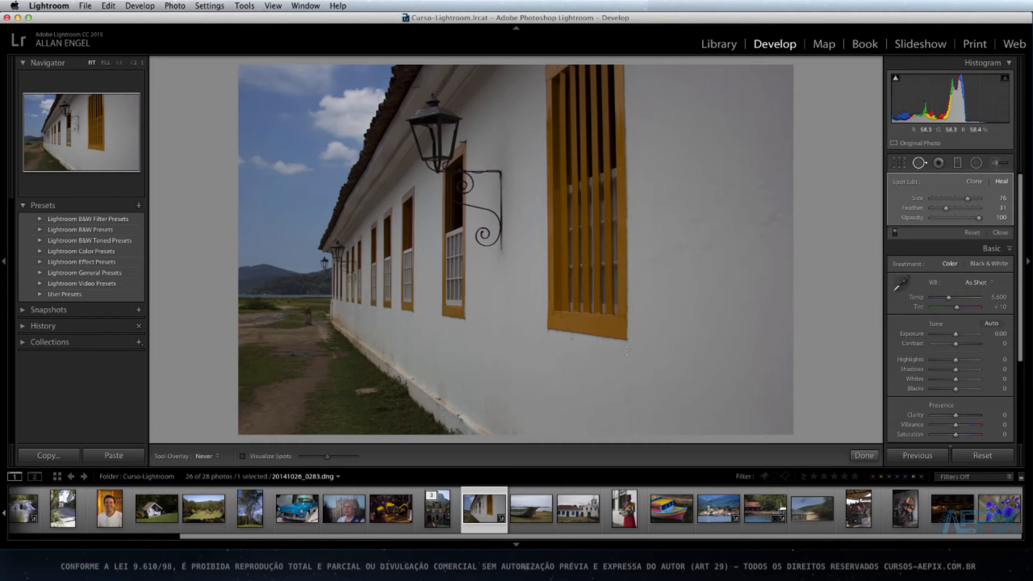
click(243, 457)
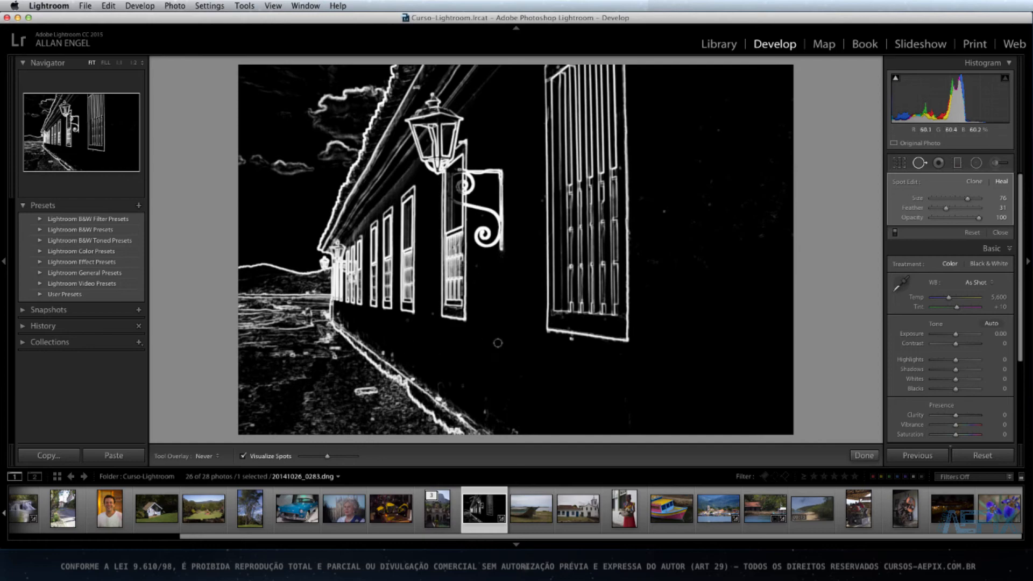
mouse_move(328, 456)
mouse_down()
mouse_move(319, 459)
mouse_move(346, 461)
mouse_up()
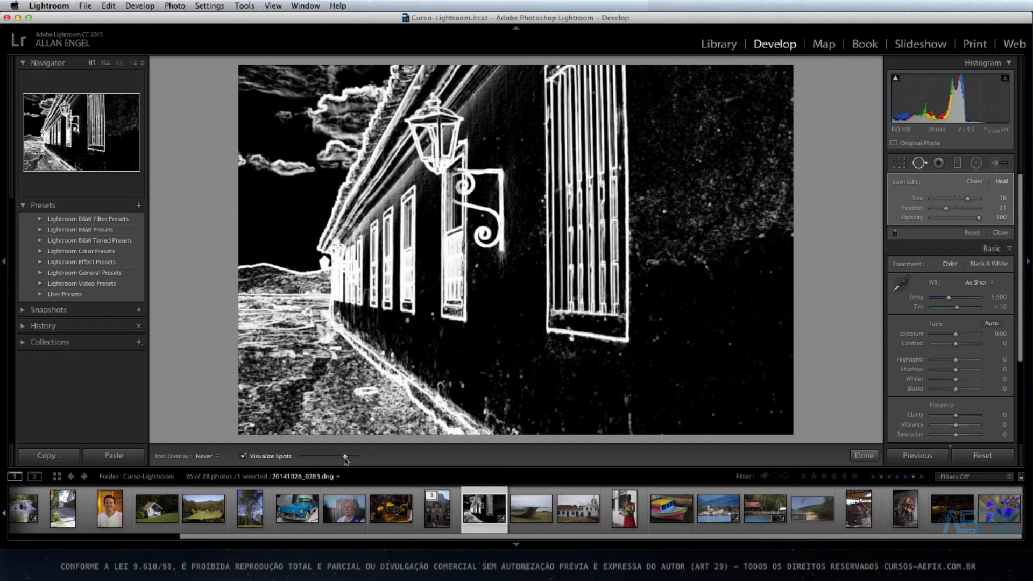
drag(345, 460, 327, 461)
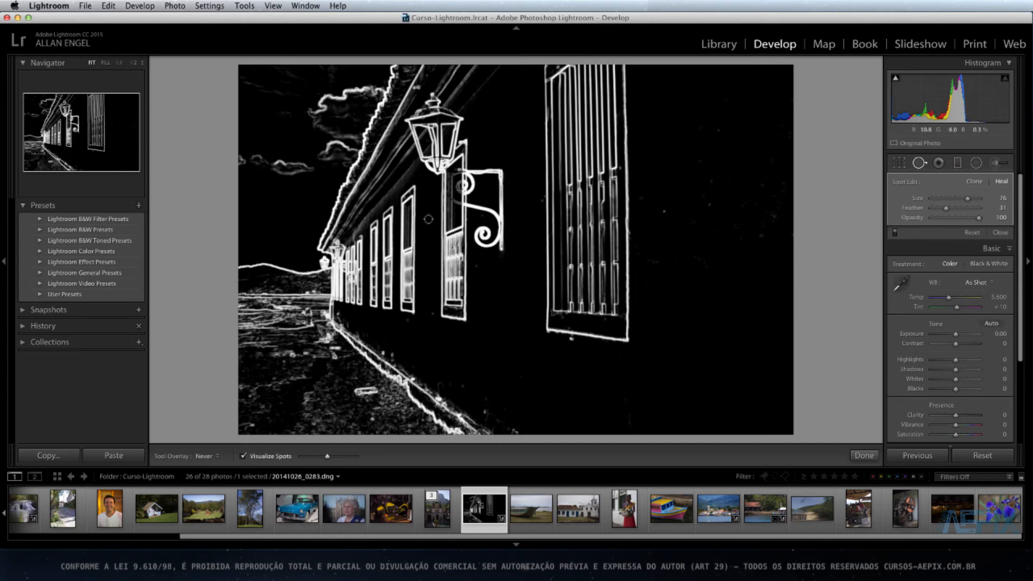
Heal the remaining wall specks at brush size 66 and return to the normal photo view with the tool overlay set to Always.
scroll(664, 211, down, 2)
click(243, 456)
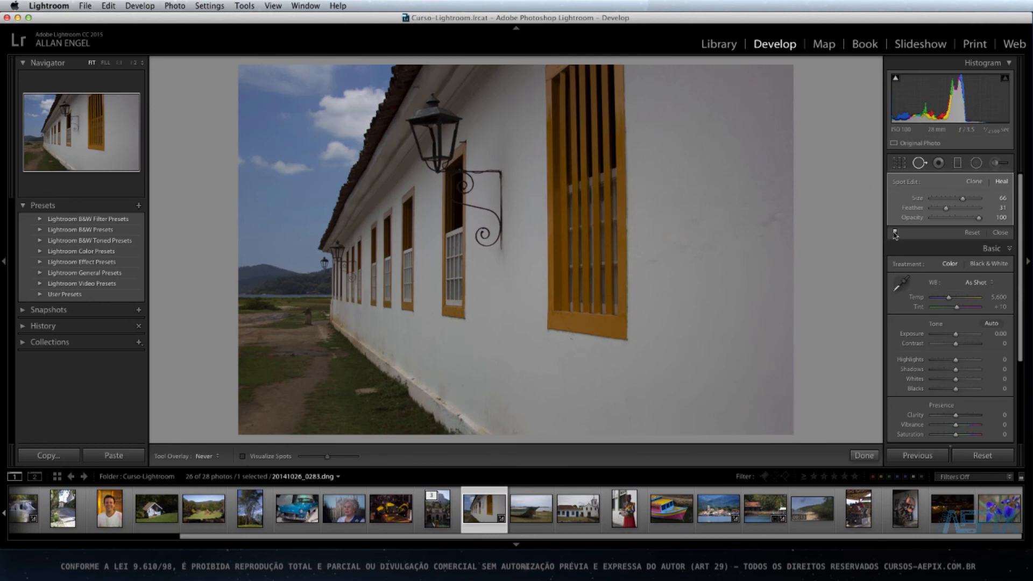
click(213, 457)
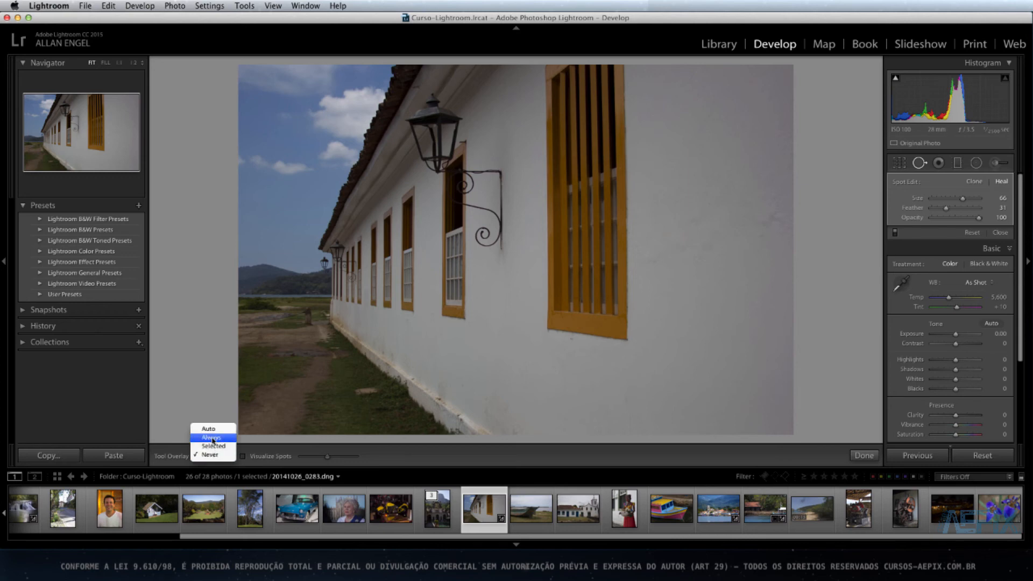
click(212, 438)
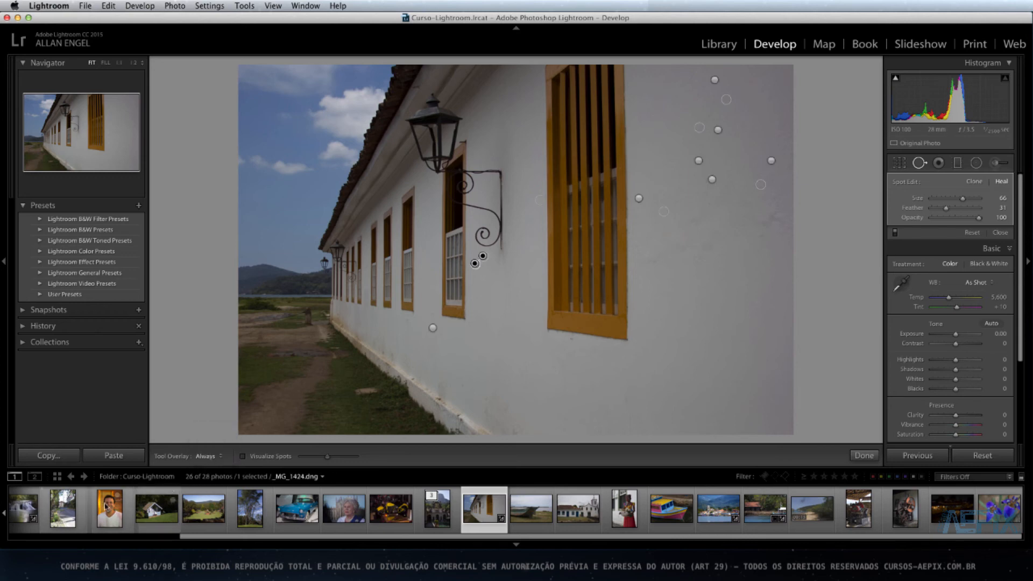
Switch to the waterfall photo (_MG_1304.dng) and heal the white specks and streaks across the pool with the size 66 brush.
click(23, 514)
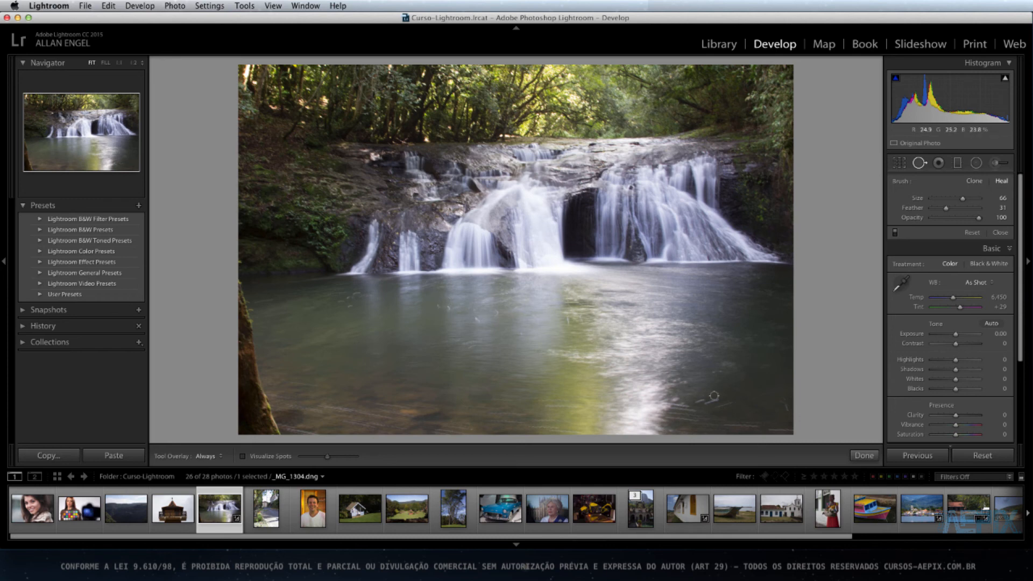
click(350, 306)
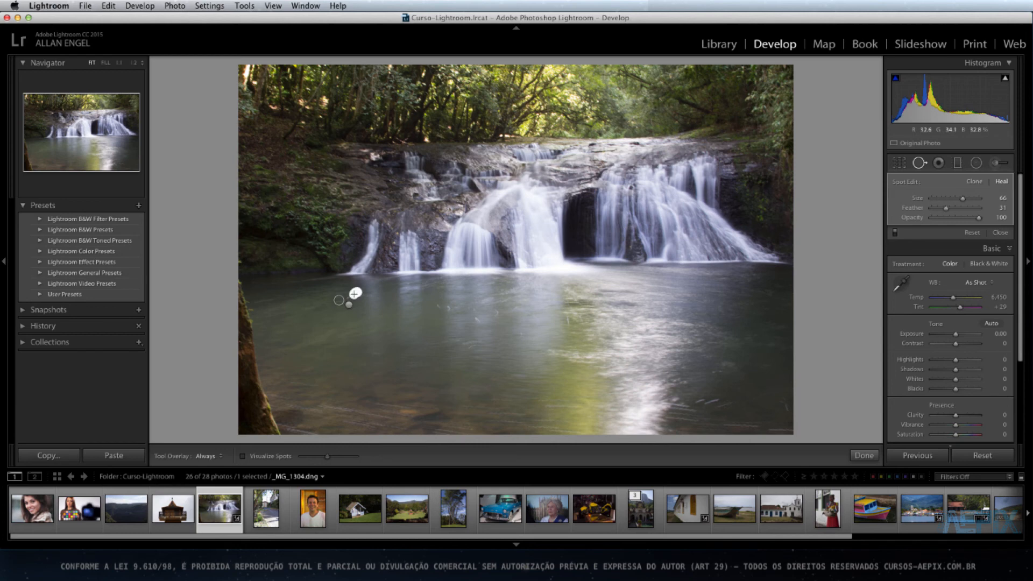
drag(354, 294, 337, 302)
click(439, 306)
click(450, 308)
click(476, 318)
click(469, 328)
drag(475, 343, 466, 350)
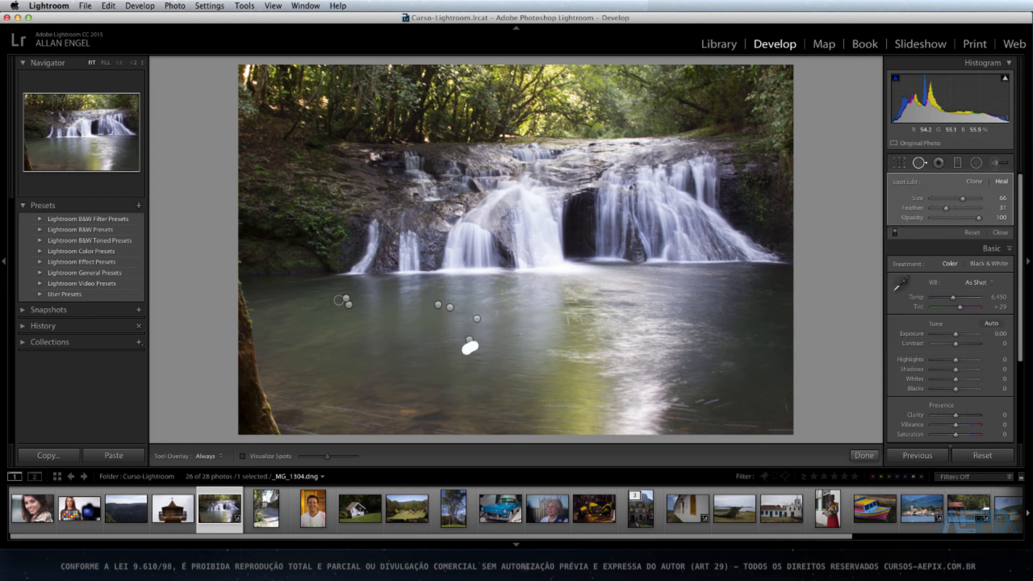
drag(496, 311, 495, 318)
click(568, 318)
mouse_move(694, 403)
mouse_down()
mouse_move(712, 397)
mouse_move(716, 410)
mouse_move(678, 406)
mouse_move(697, 417)
mouse_up()
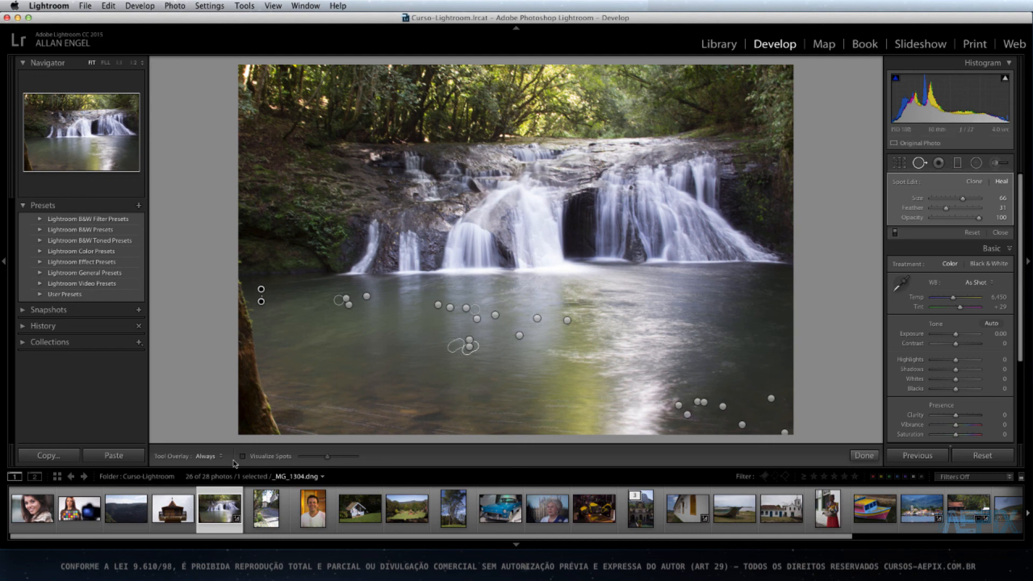
Hide the tool overlay with Never to check the retouched water, and show the spot markers again.
click(209, 456)
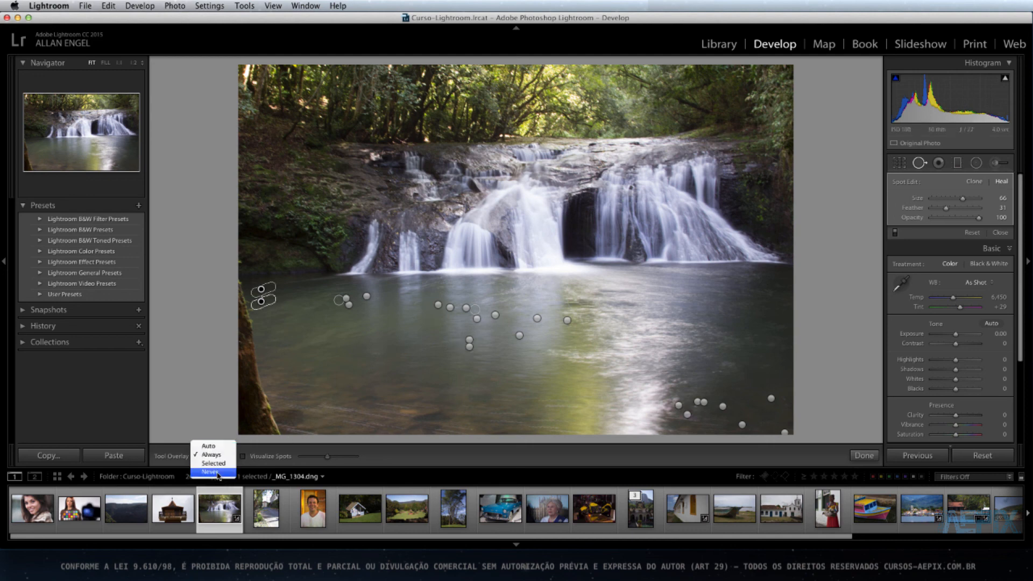
click(218, 473)
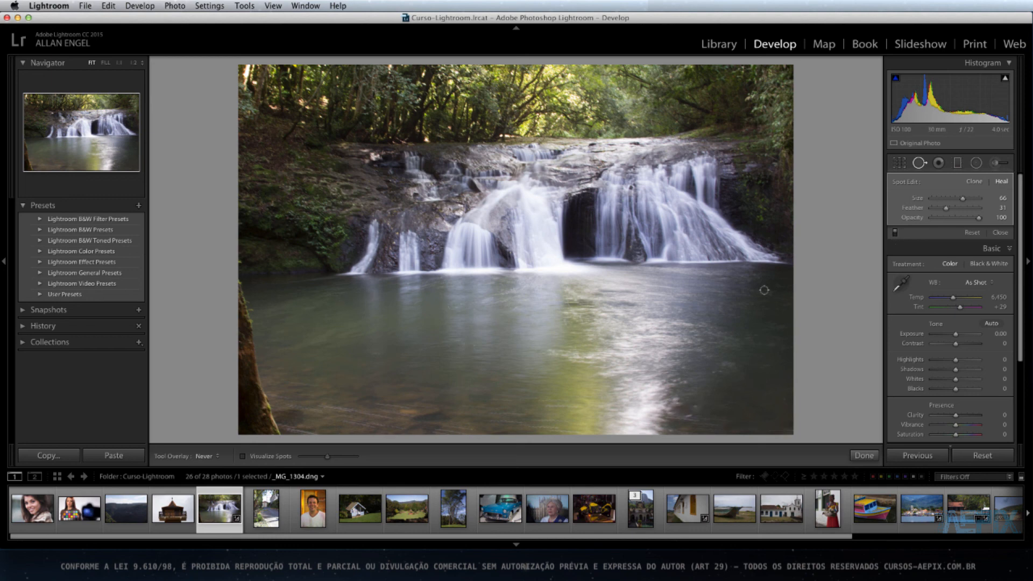
key(h)
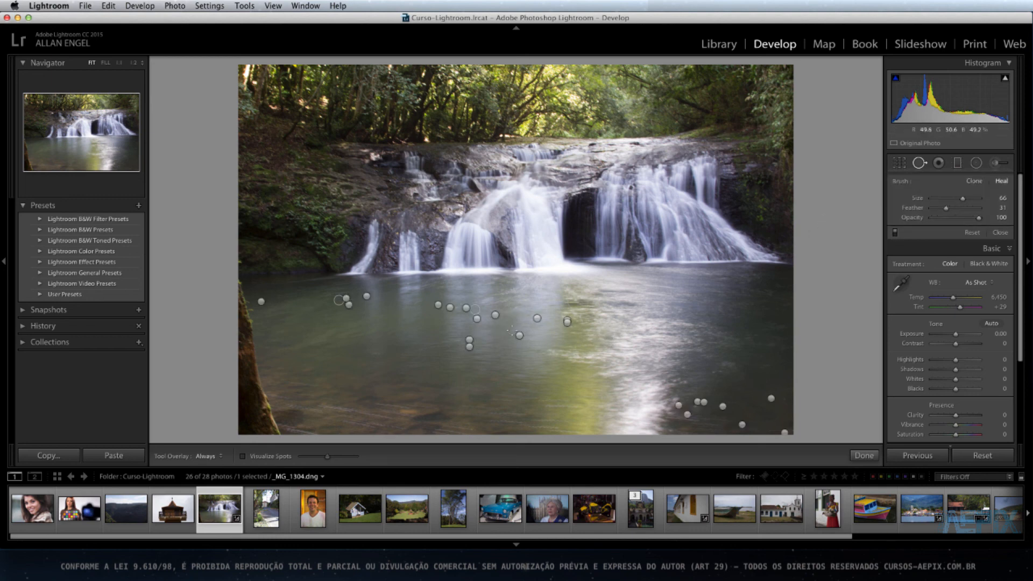
Delete two individual healing spots in the upper middle of the pool.
click(439, 305)
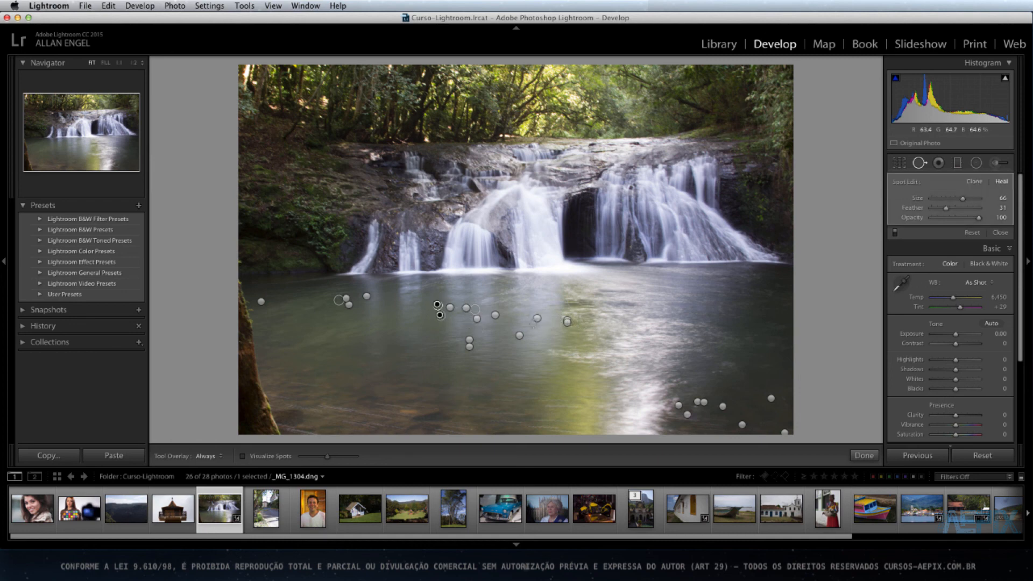
alt+click(438, 305)
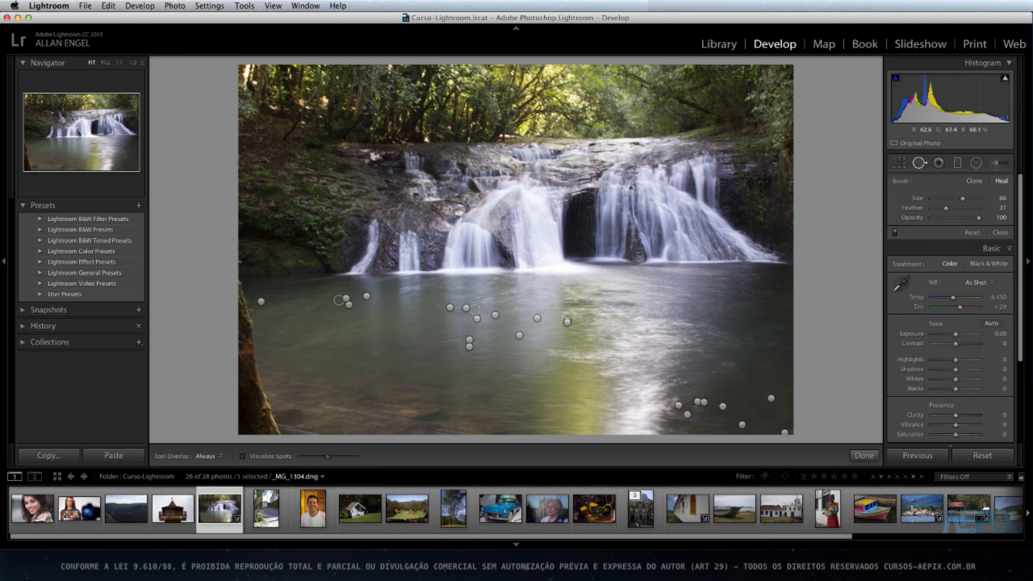
key(alt)
alt+click(466, 308)
click(973, 233)
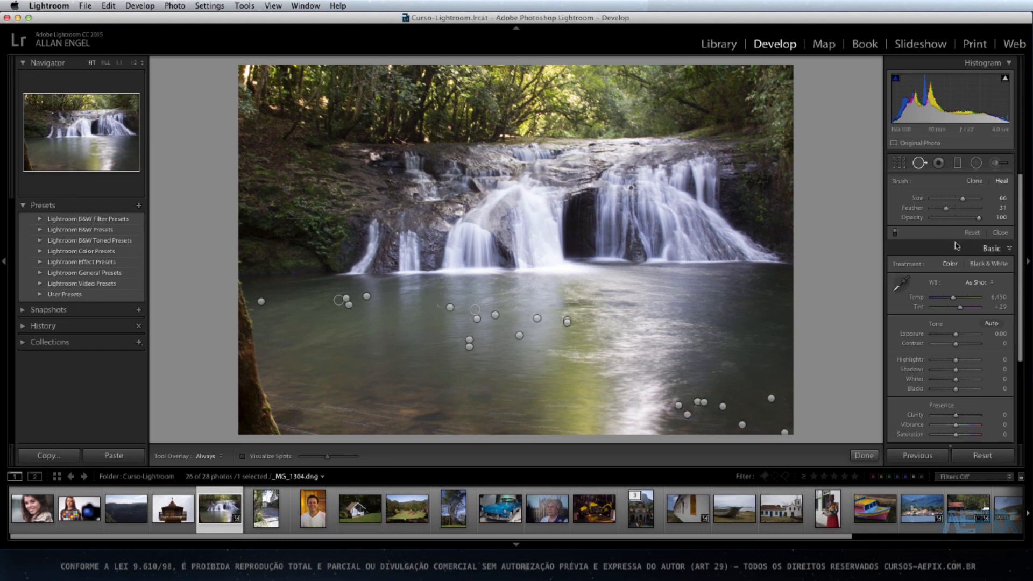